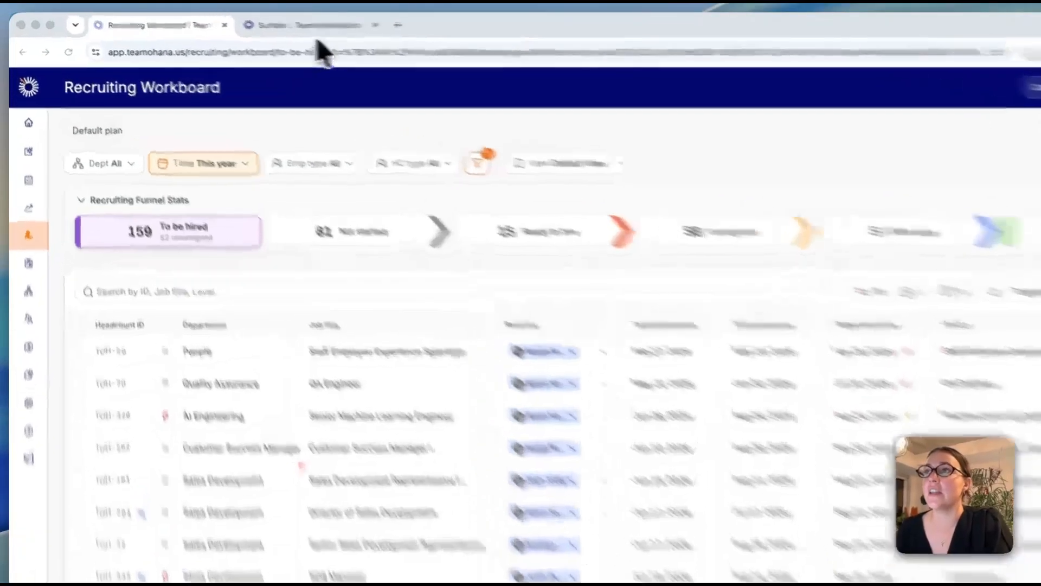
- Switch from the Recruiting Workboard to the 'Surface :: TeamOhana' assistant tab
click(257, 23)
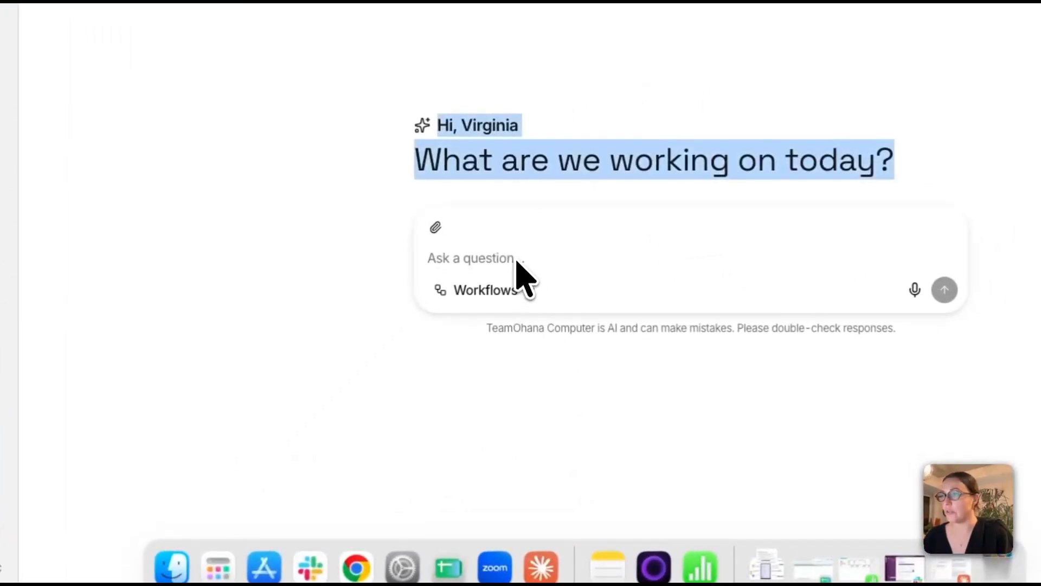
- Focus the Ask a question box to request the Engineering span-of-control analysis
click(726, 233)
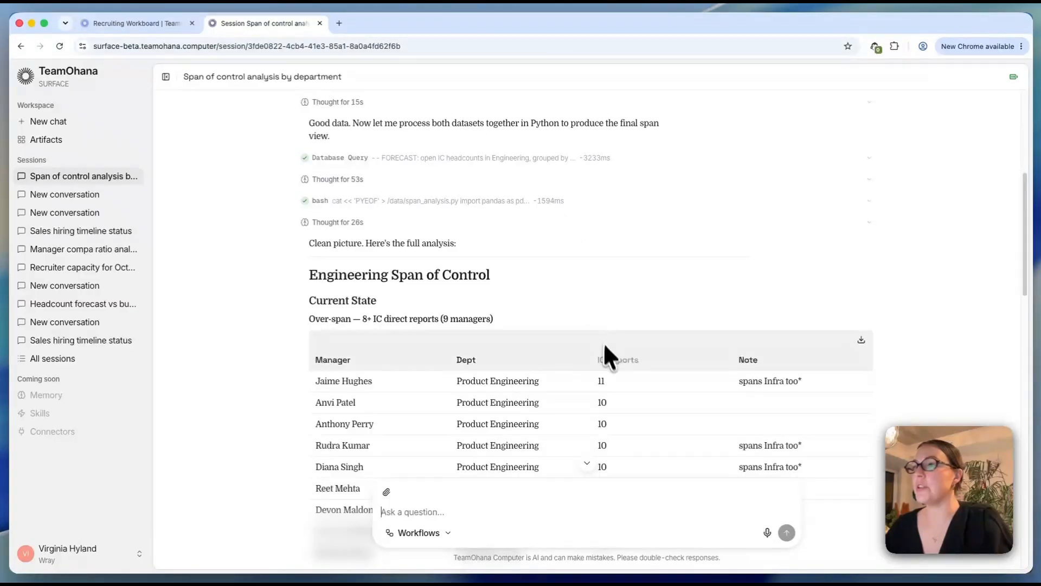
scroll(608, 355, down, 5)
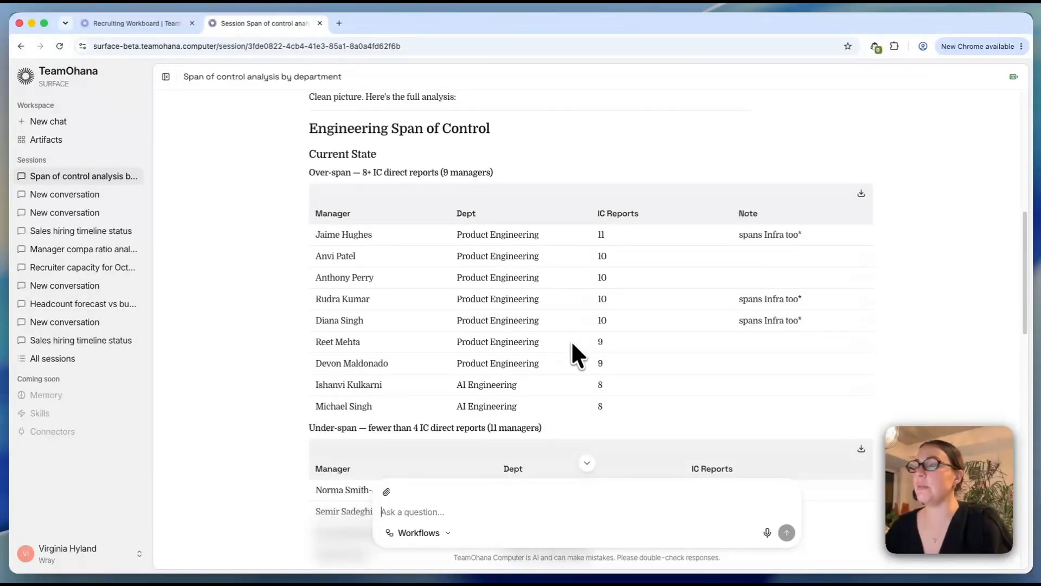
scroll(588, 374, down, 2)
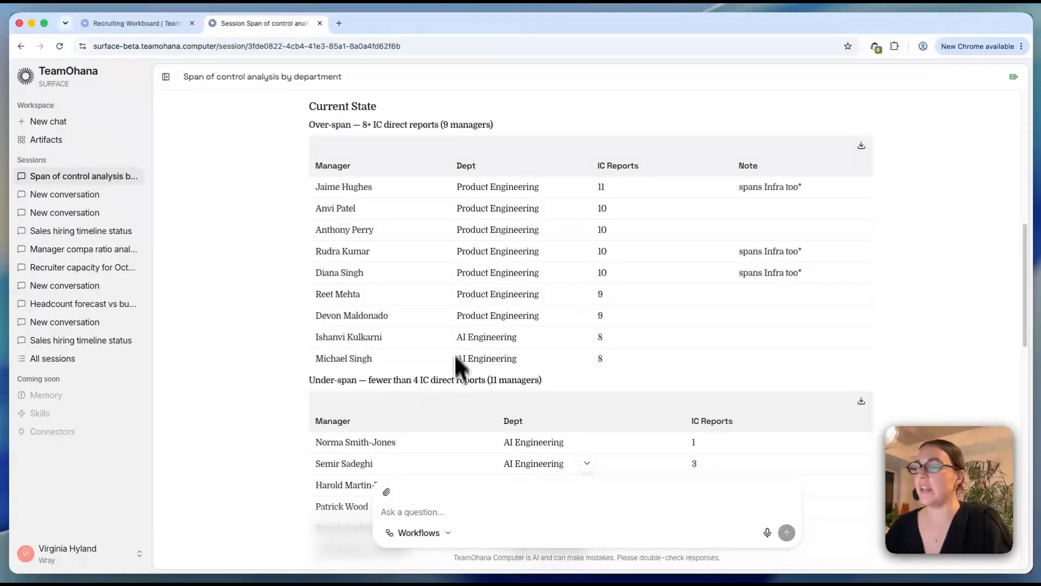
scroll(458, 361, down, 5)
scroll(400, 406, down, 10)
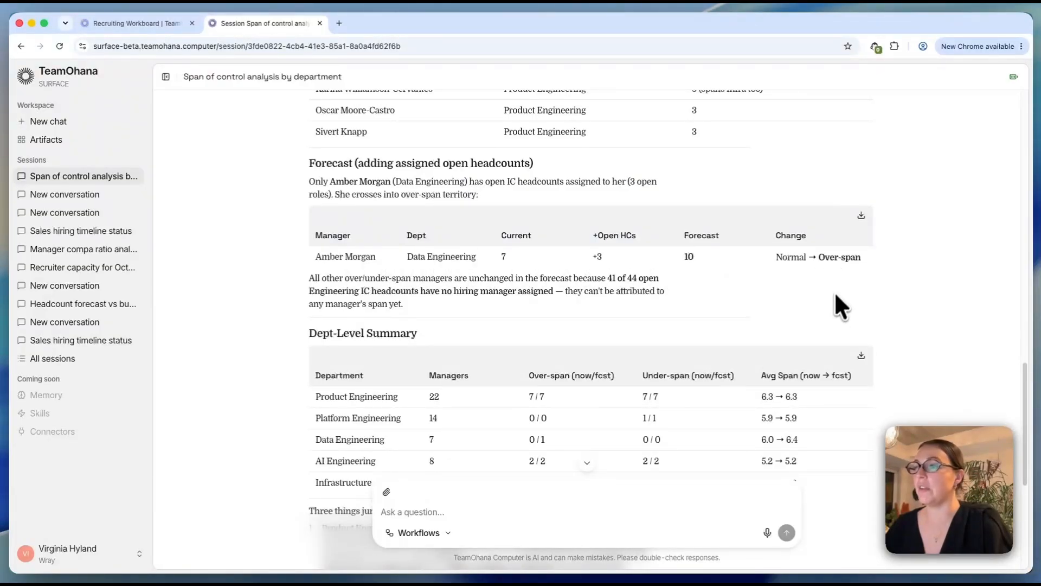
scroll(744, 320, down, 3)
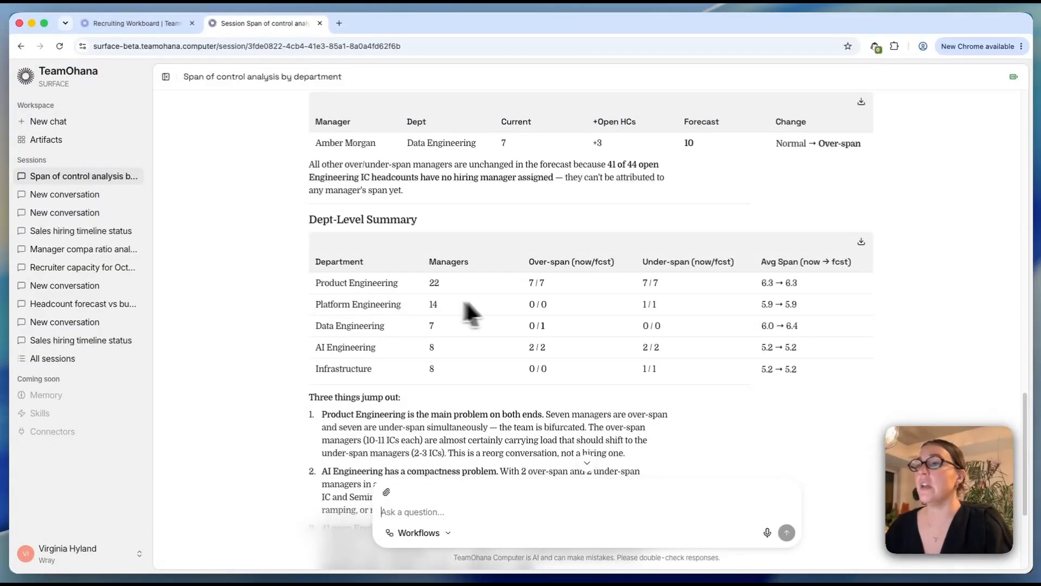
scroll(519, 307, down, 3)
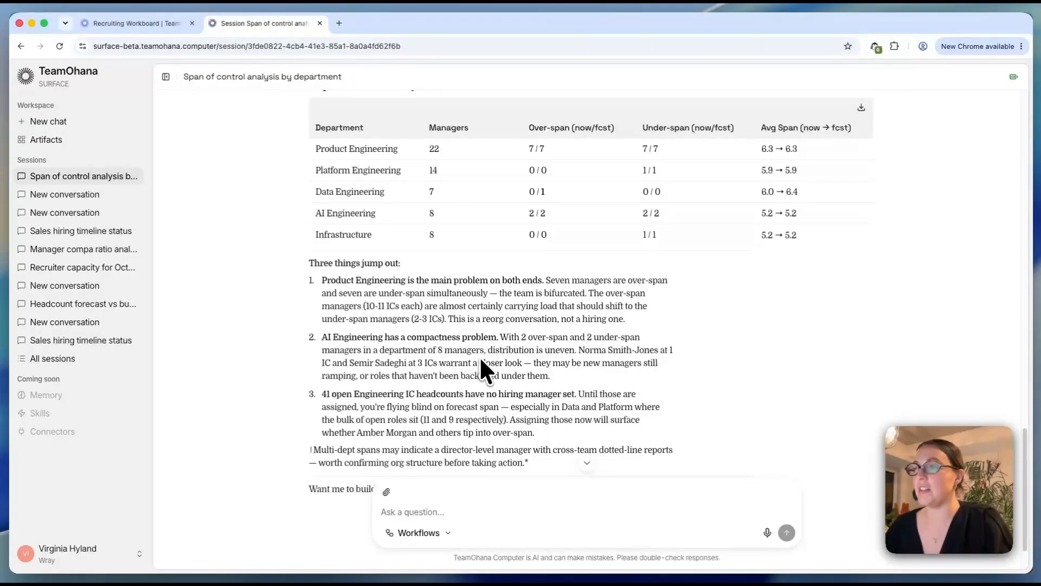
scroll(424, 358, down, 2)
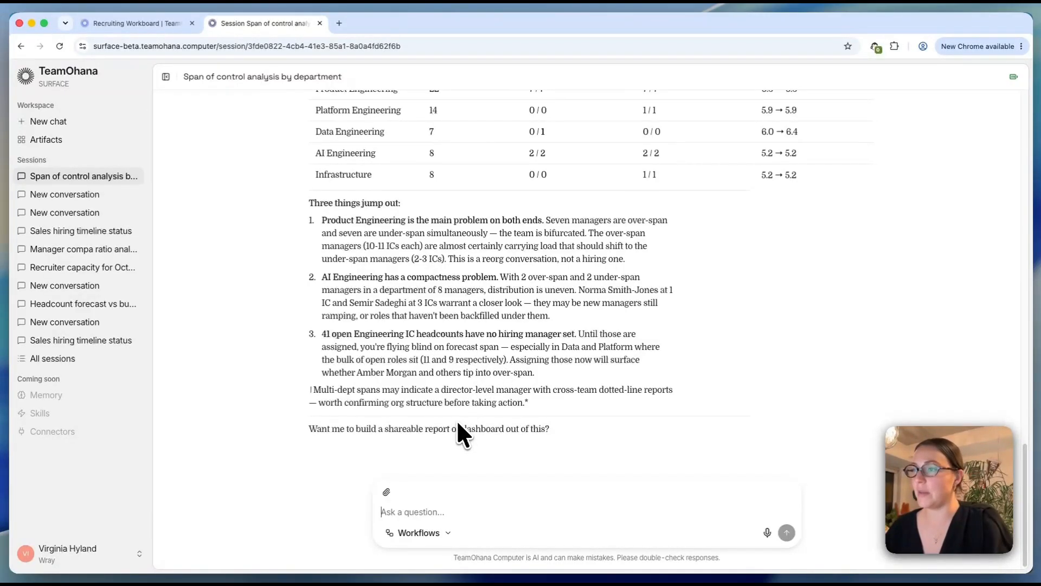
- Ask which open Data Engineering headcounts have no hiring manager set
text(Show me the open Engineering IC headcounts in Data that have no hiring manager set)
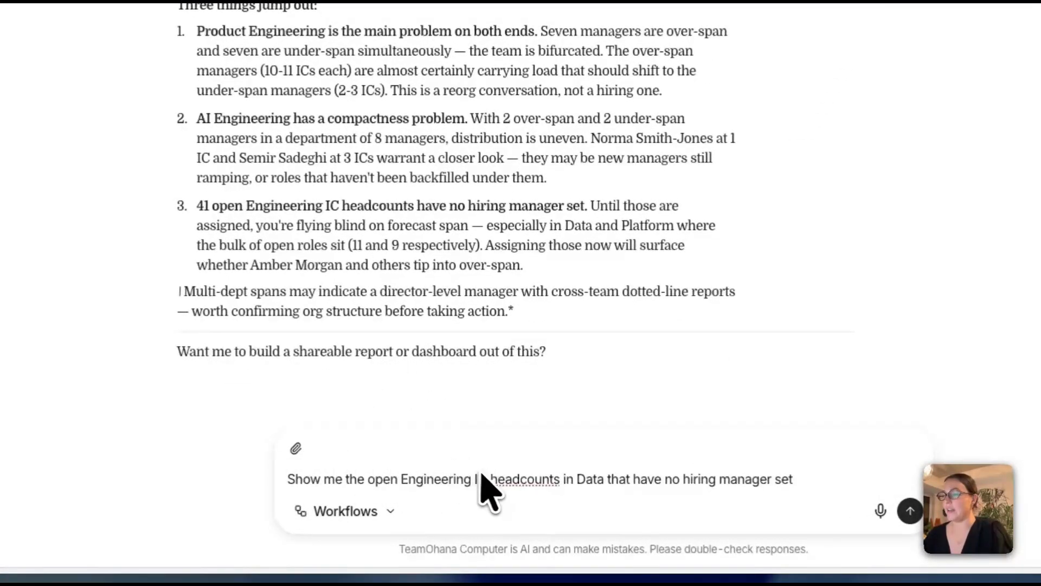
click(910, 510)
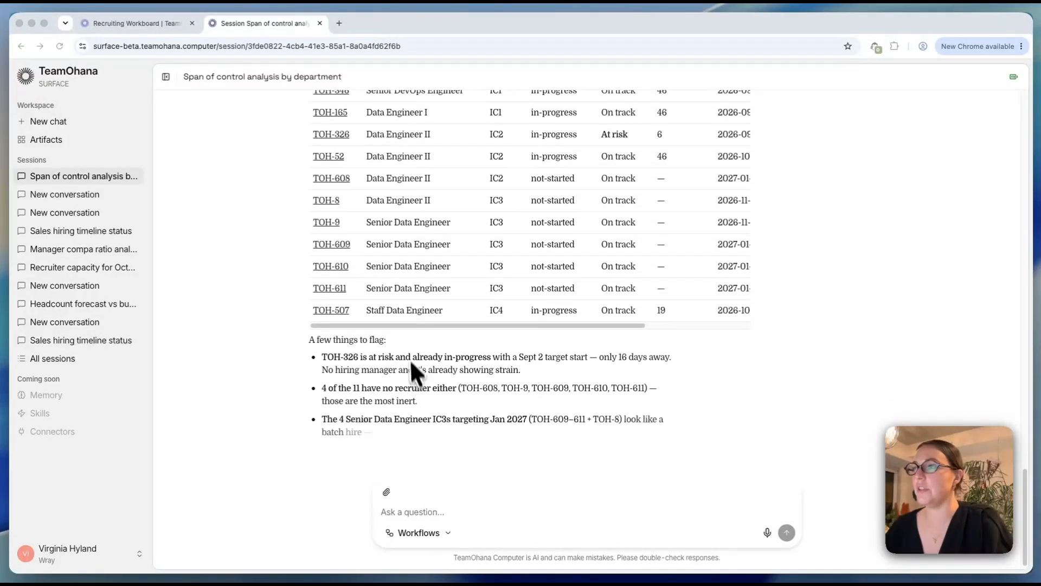
scroll(406, 340, up, 1)
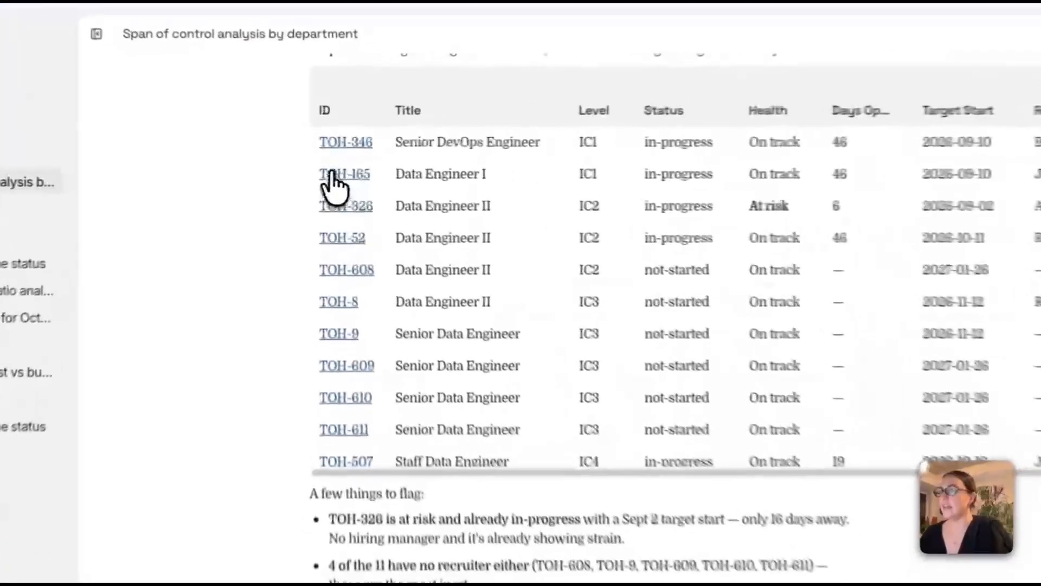
- Open the Data Engineer I headcount TOH-165 and review its change history
click(333, 181)
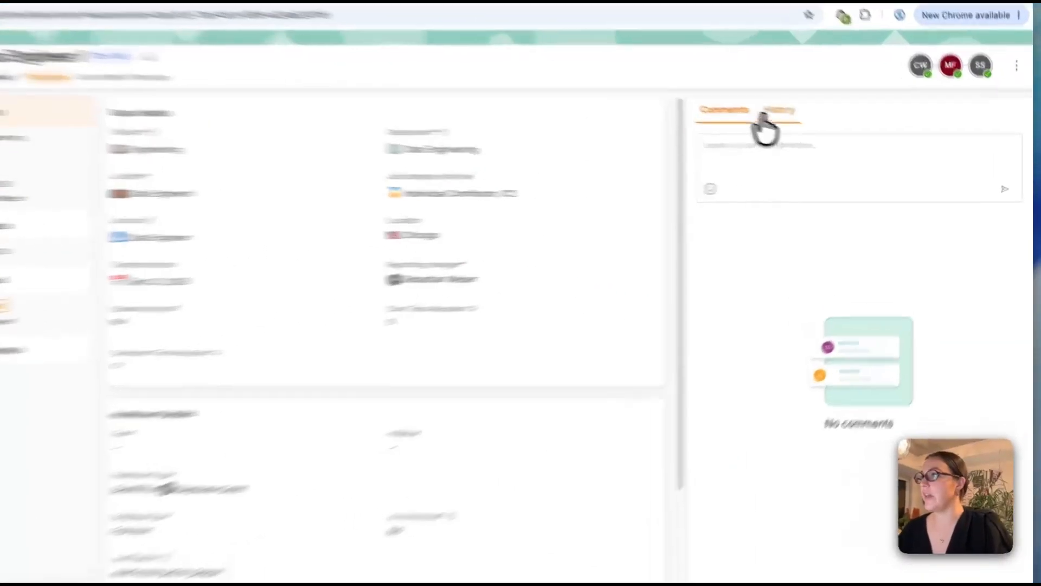
click(823, 124)
scroll(864, 305, down, 10)
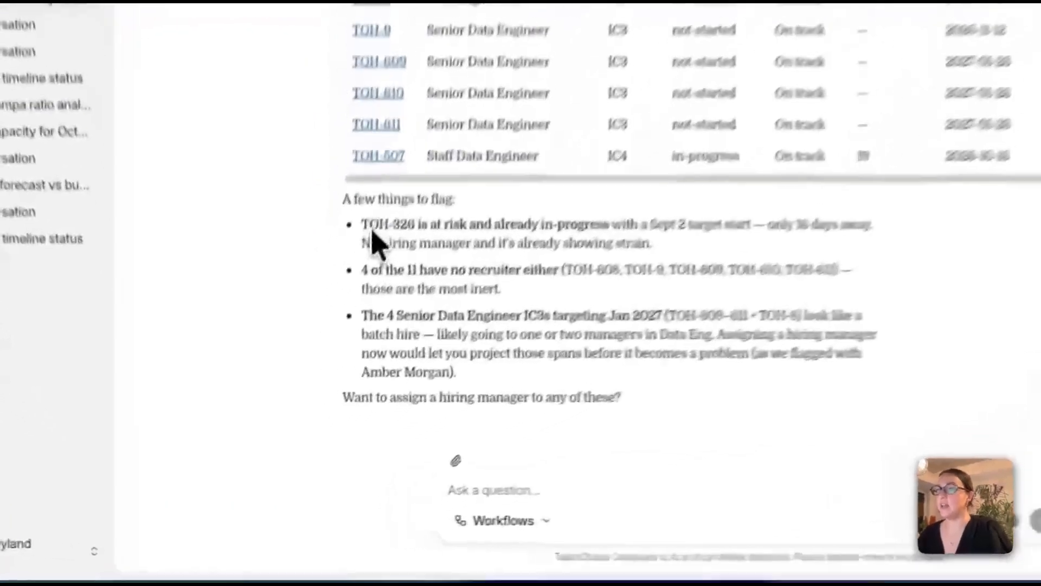
- Request that a hiring manager be assigned to the at-risk headcount TOH-326
drag(369, 210, 425, 209)
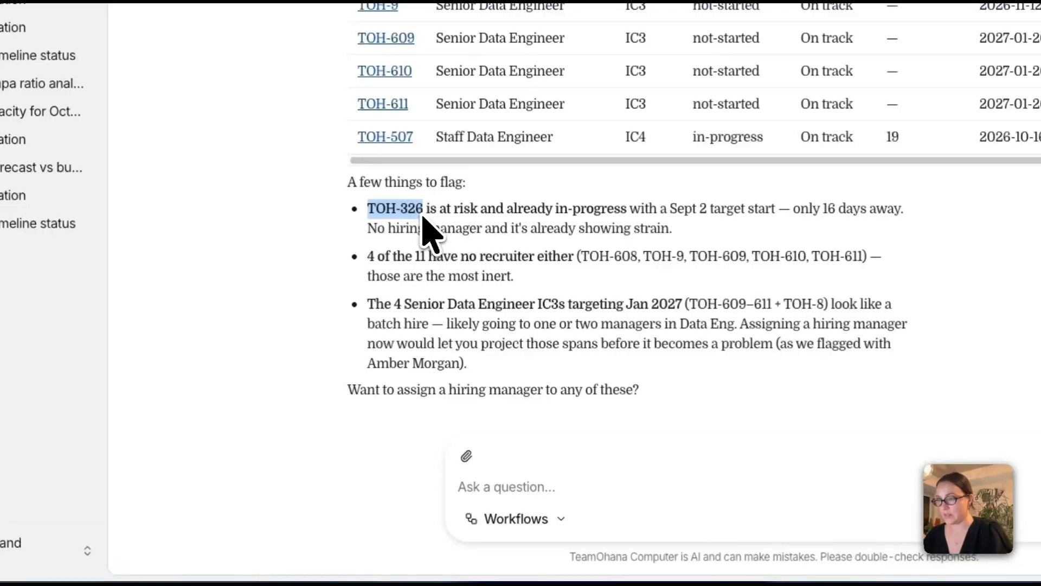
click(502, 486)
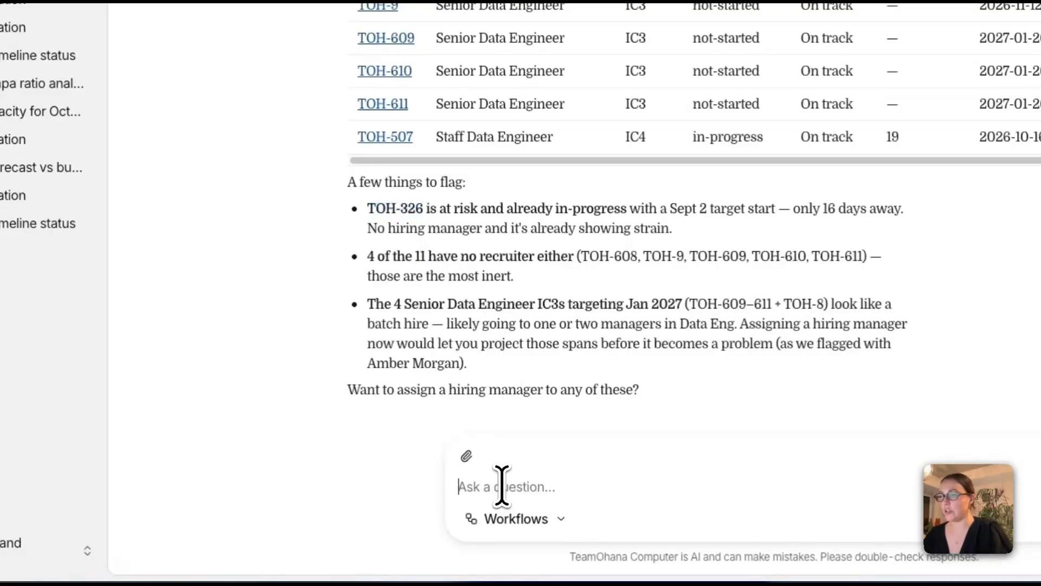
text(Assign TOH-326)
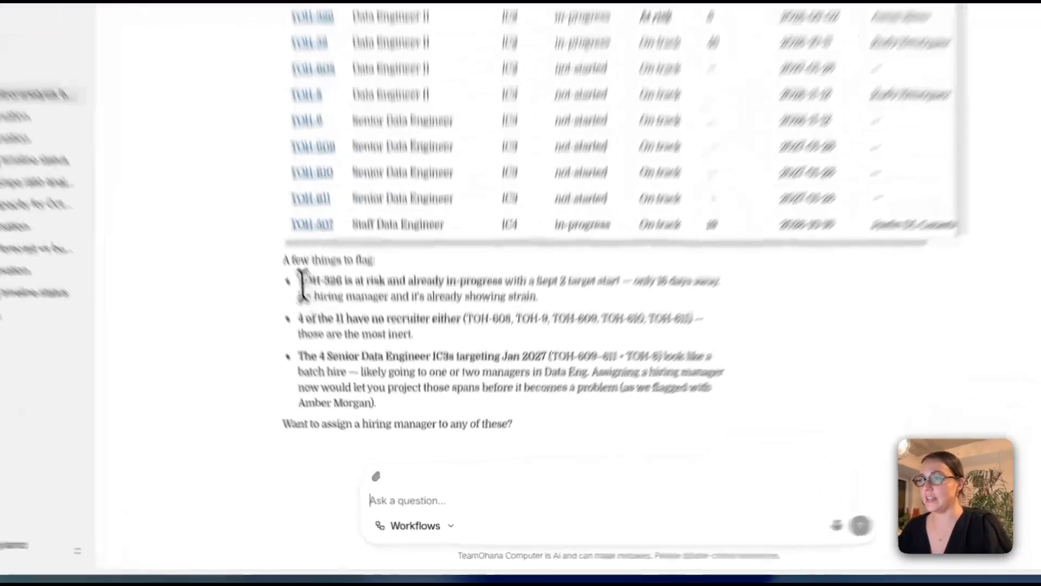
drag(322, 330, 364, 331)
click(488, 484)
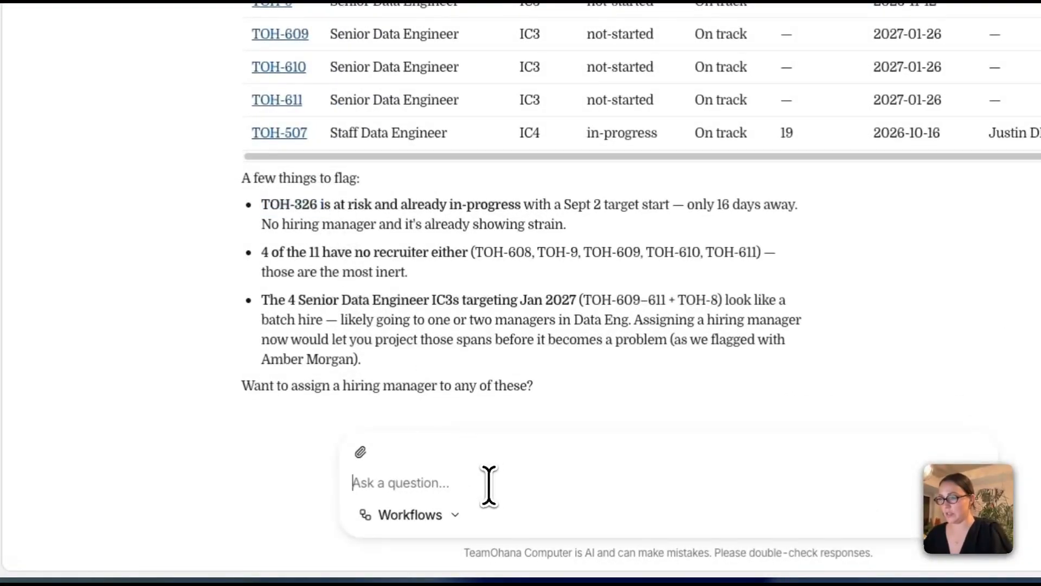
click(975, 513)
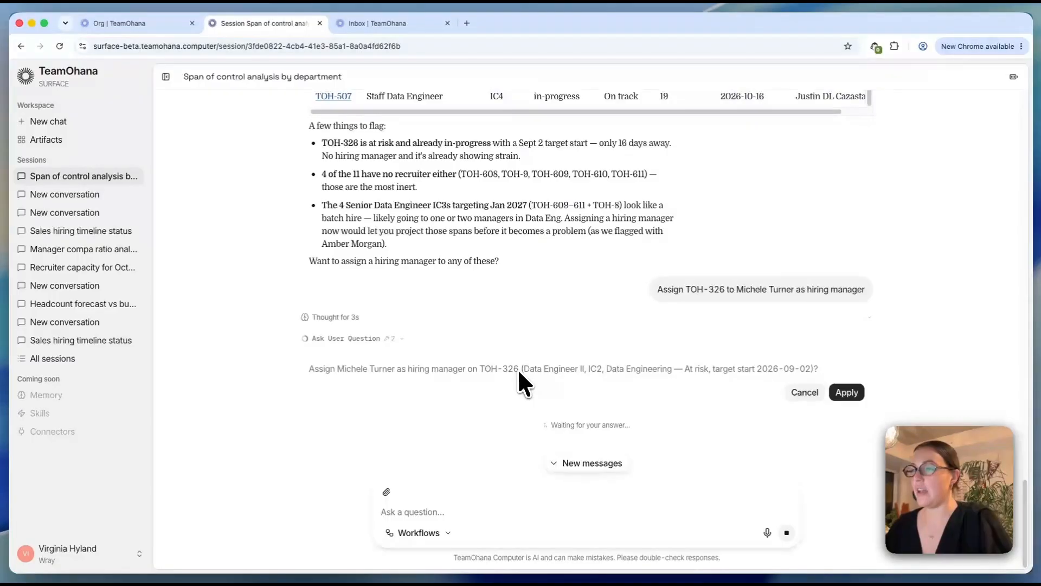
- Approve the TOH-326 assignment and confirm the new hiring manager appears in its Hiring details
click(125, 23)
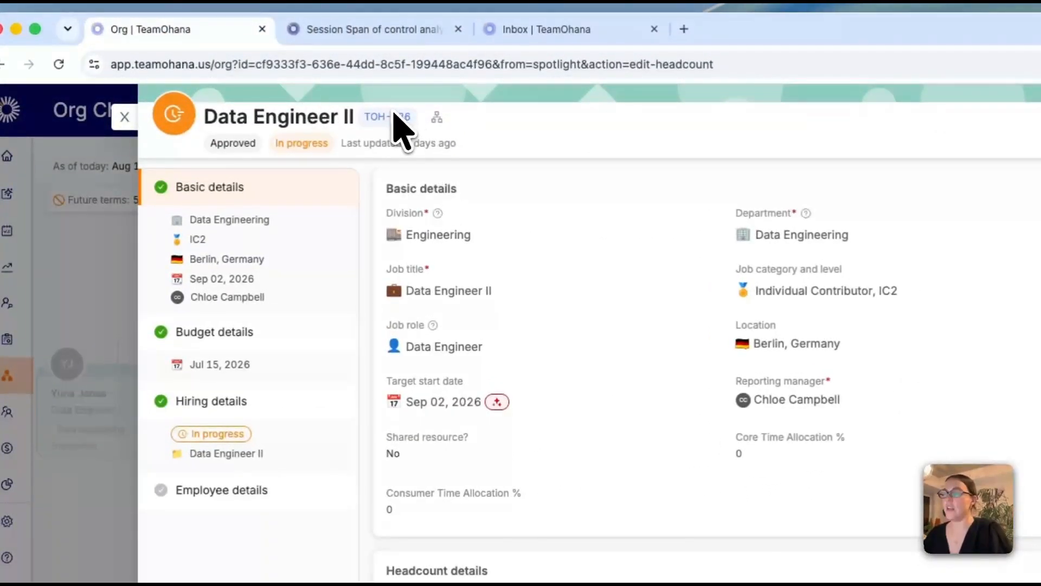
click(233, 401)
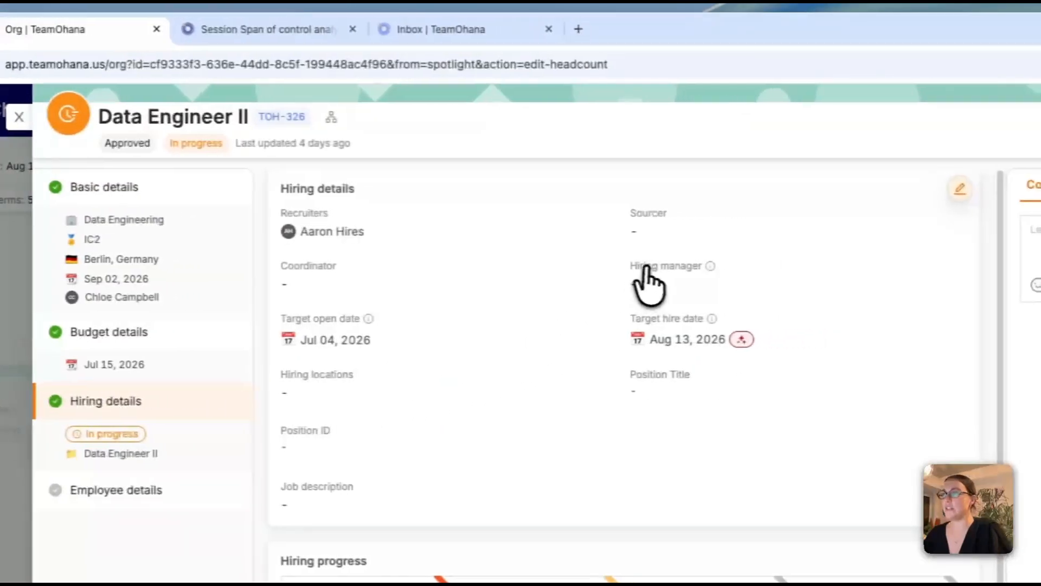
click(279, 32)
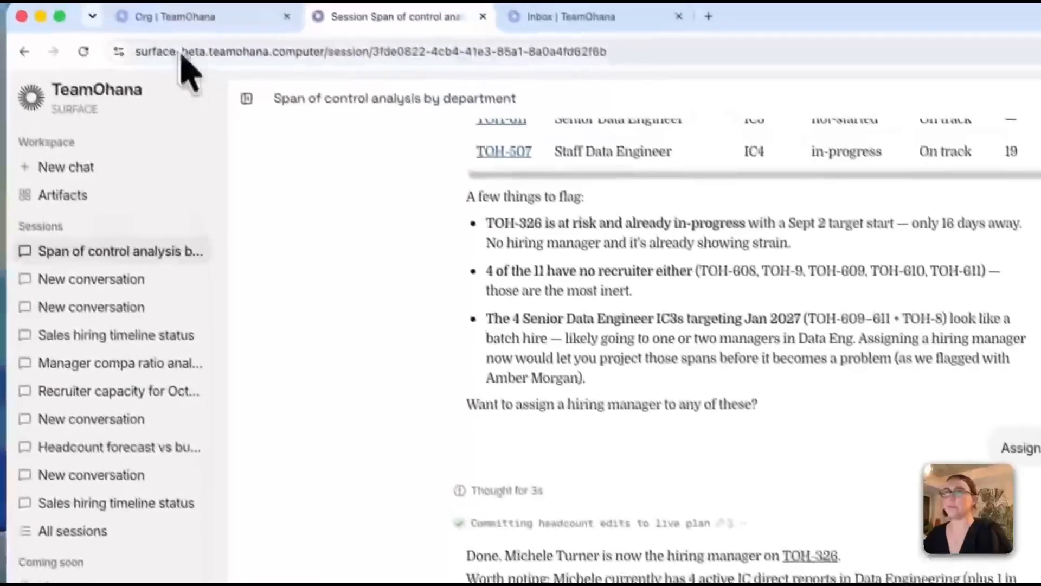
click(175, 31)
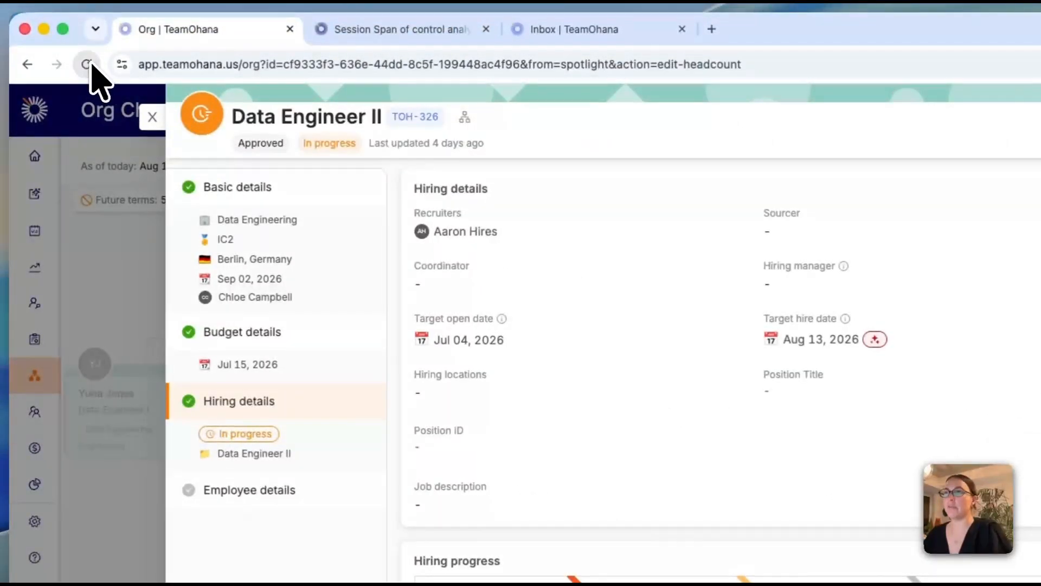
click(86, 64)
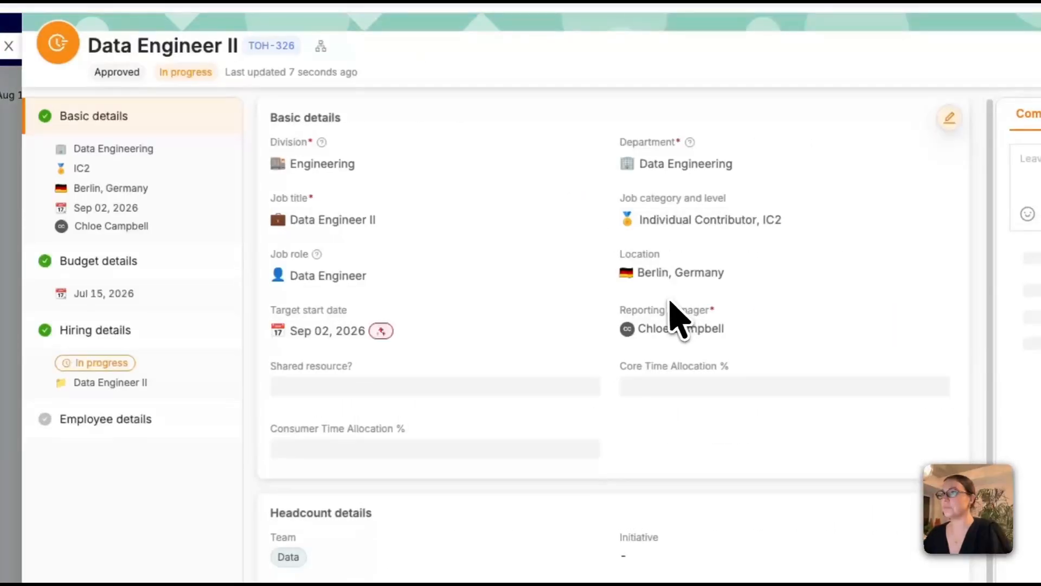
click(103, 328)
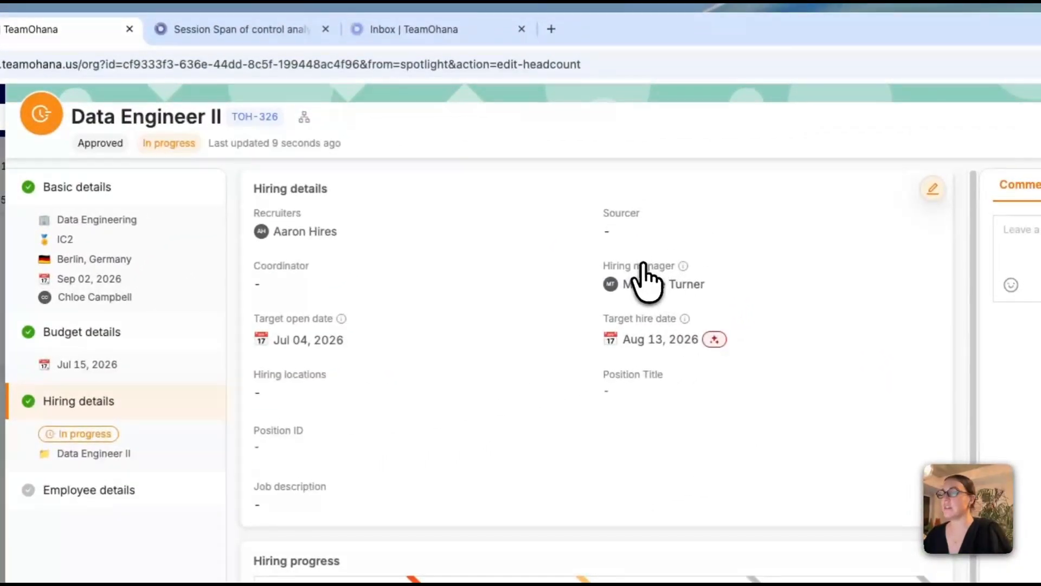
click(229, 33)
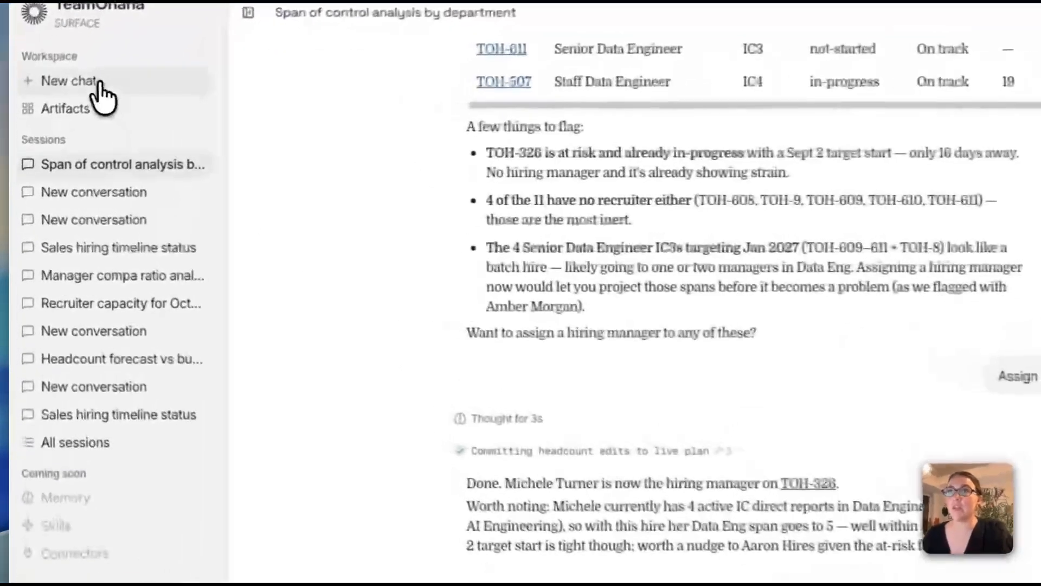
- In a new chat, request a division-filterable Org Design dashboard of span, layers, ratios and headcount
click(61, 121)
click(724, 256)
key(super+v)
click(995, 314)
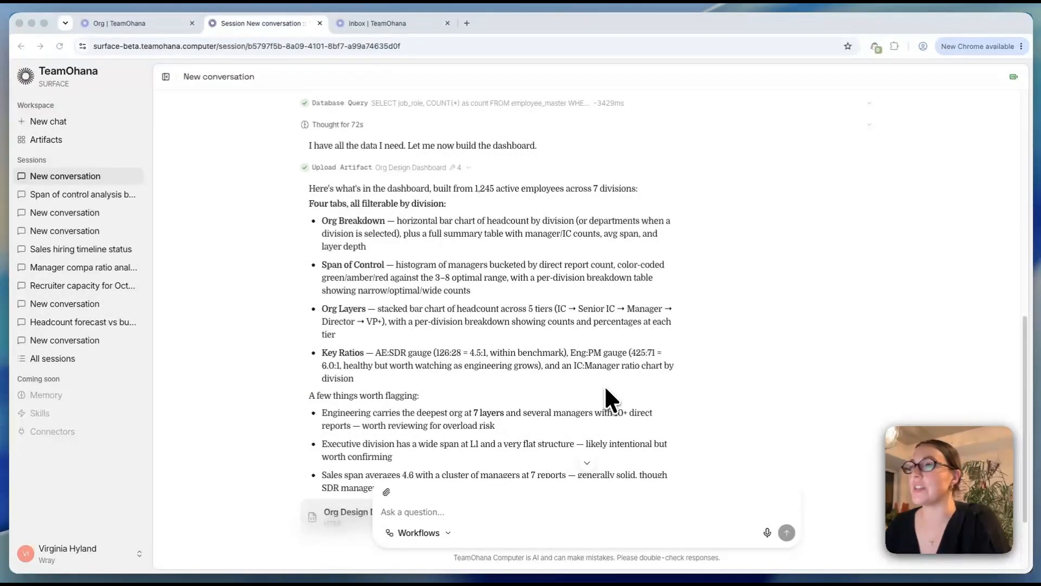
- Scroll the dashboard summary to its three flagged findings, including the 7:1 SDR manager load
scroll(605, 383, down, 2)
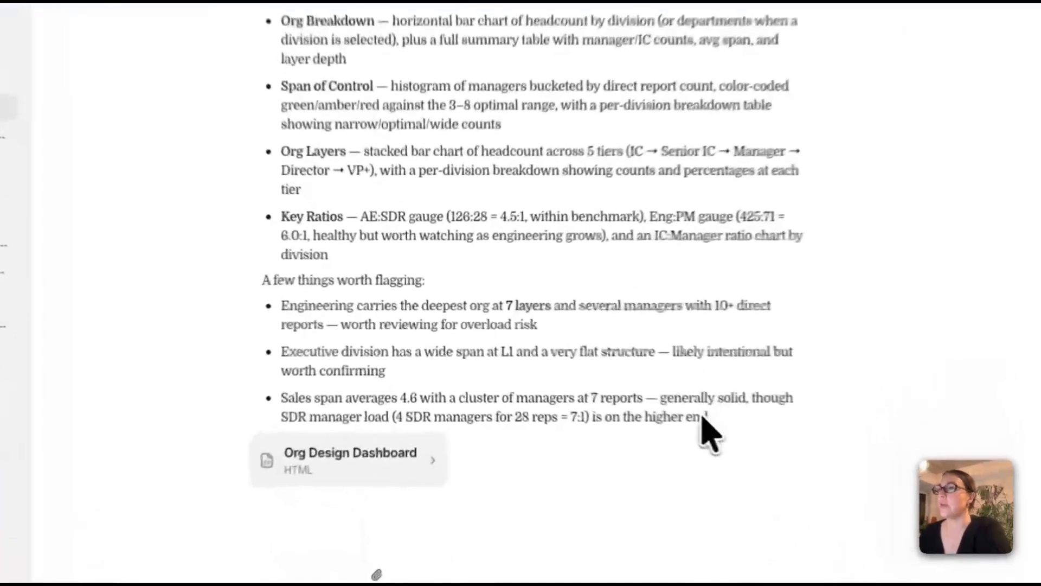
scroll(605, 383, up, 1)
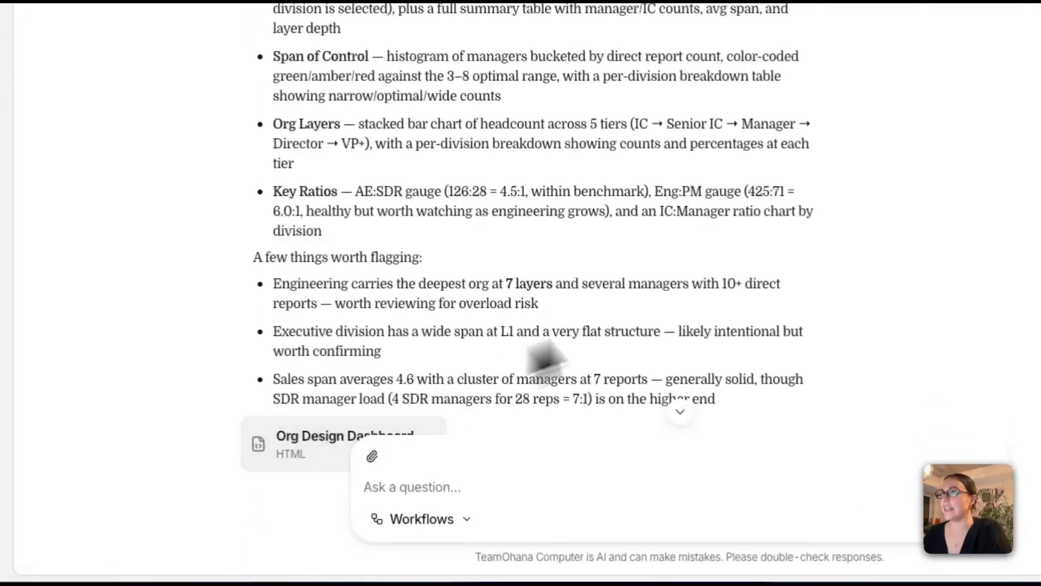
- Open the Org Design Dashboard and review the 1,245 headcount, 4.7 average span and Division Summary
click(380, 431)
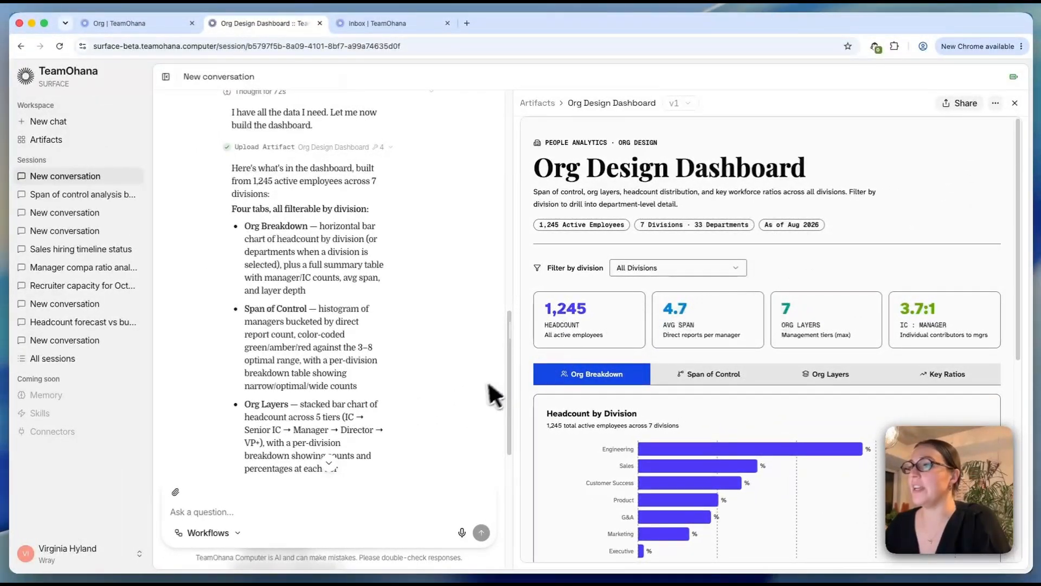
scroll(498, 393, down, 5)
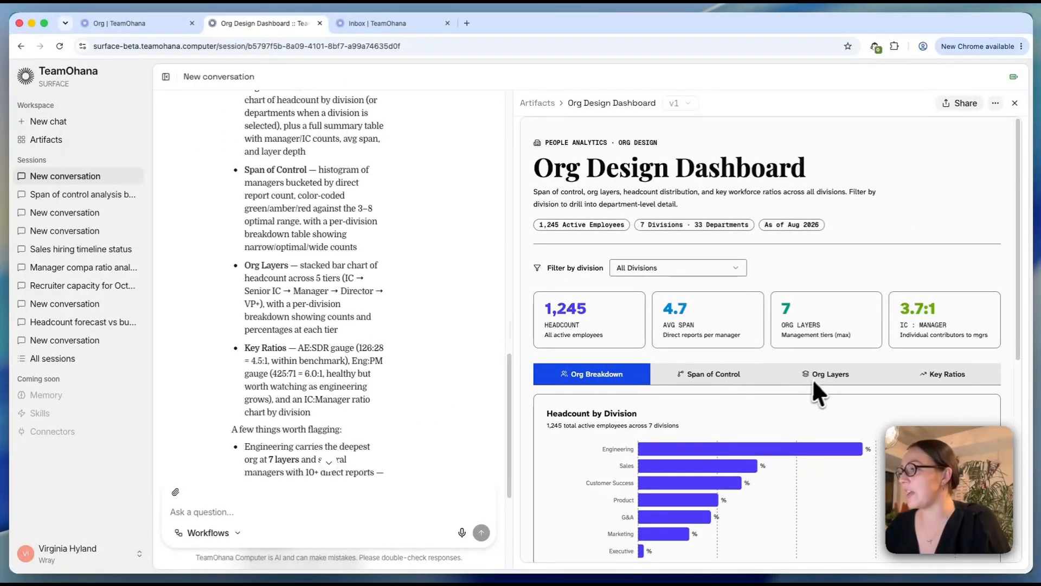
scroll(714, 368, down, 1)
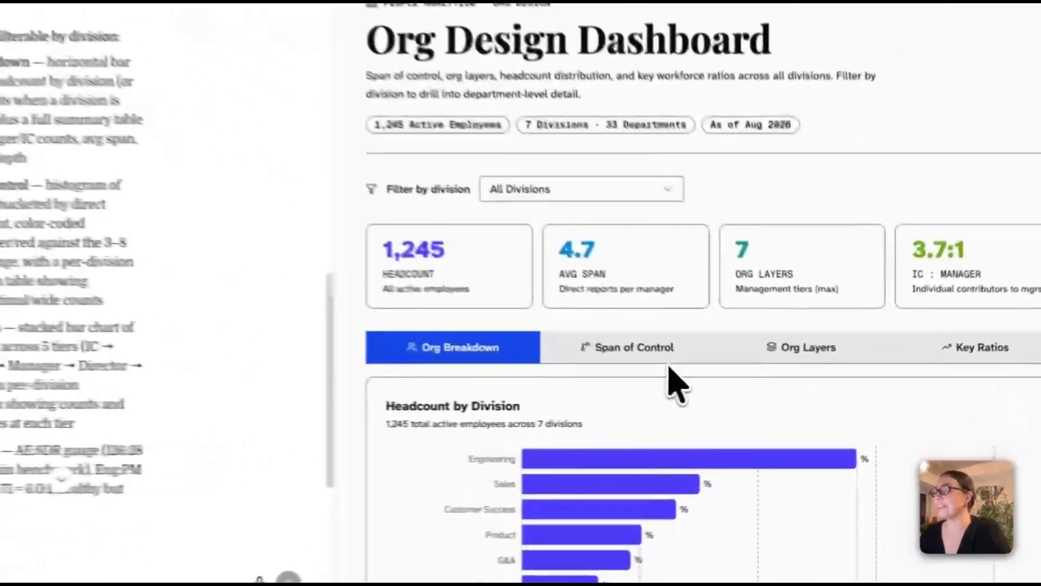
scroll(675, 385, down, 10)
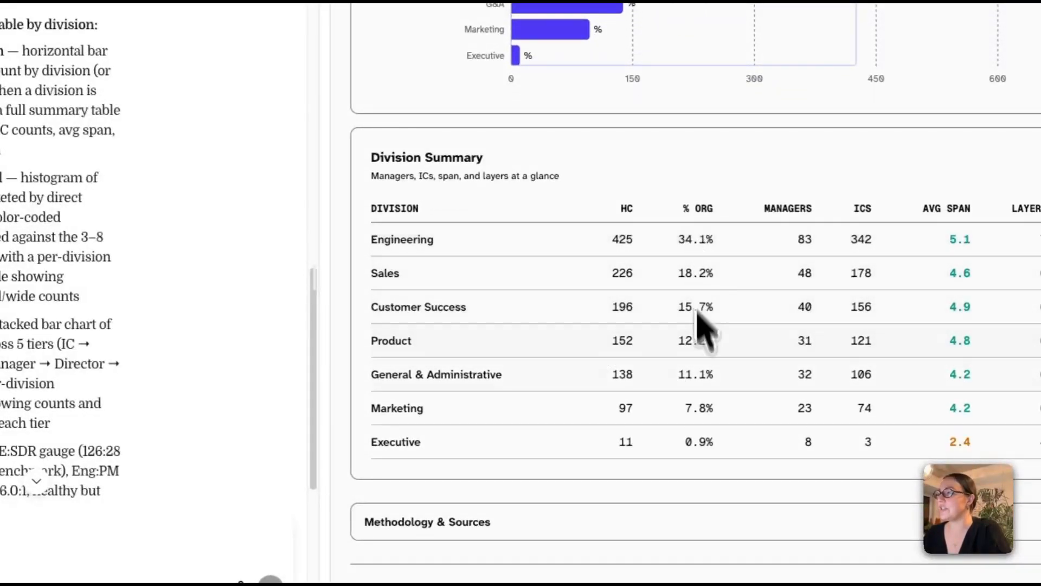
scroll(716, 458, up, 7)
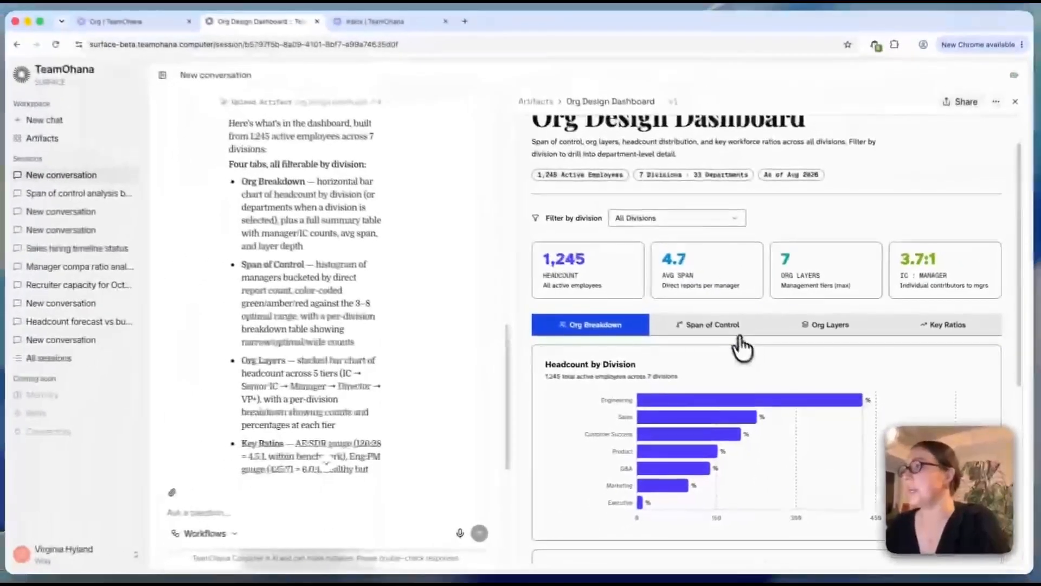
- Review the Span of Control histogram and its tables
click(686, 270)
scroll(750, 385, down, 4)
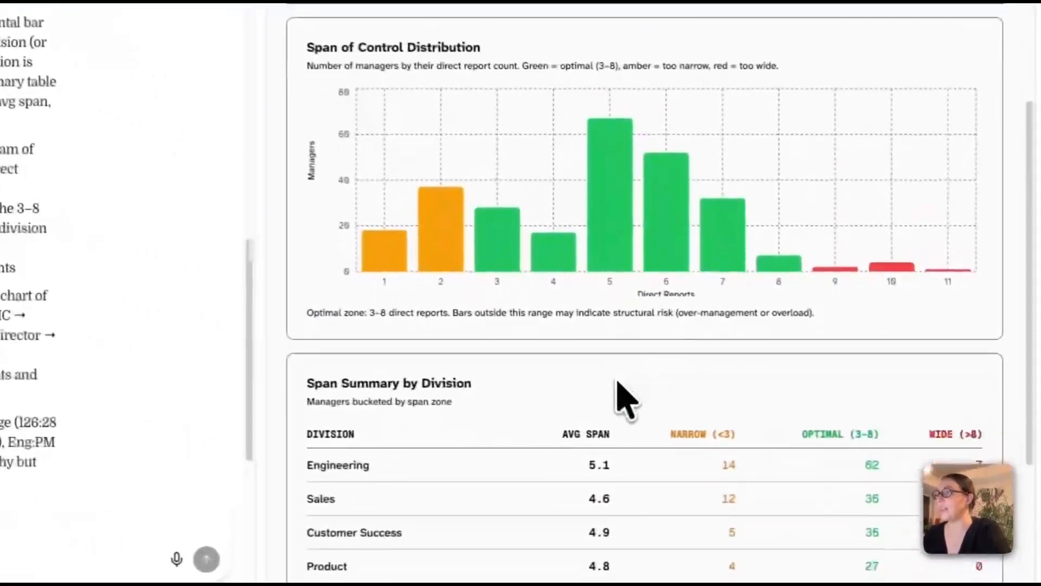
scroll(619, 385, down, 3)
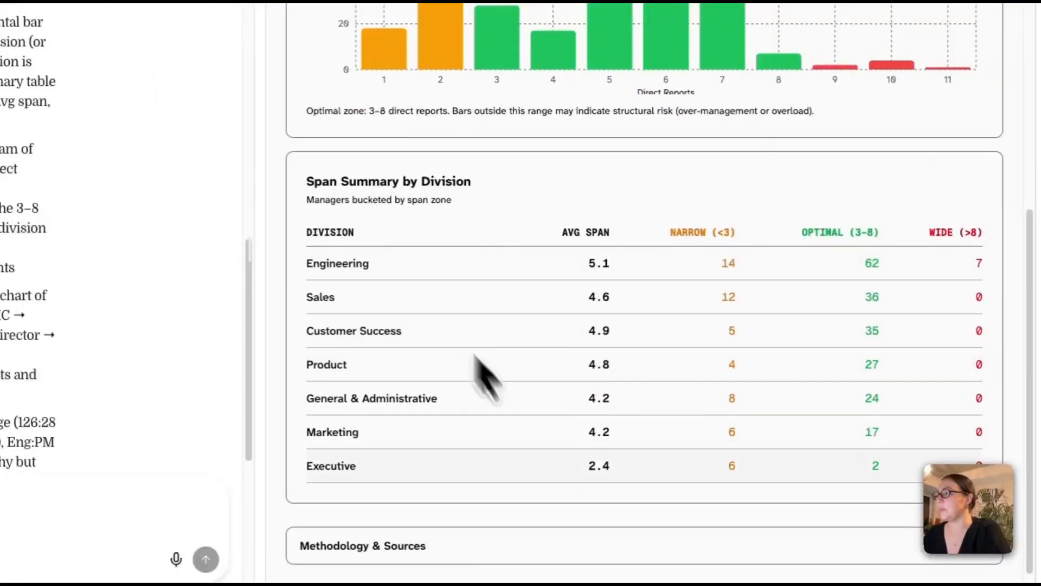
scroll(585, 328, up, 8)
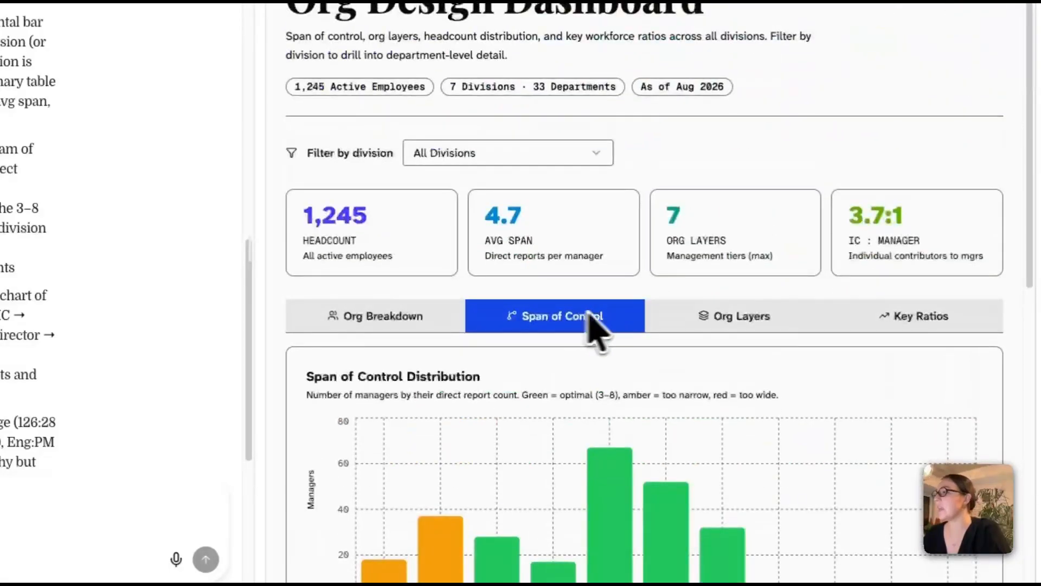
- Review headcount by layer in the Org Layers view
click(724, 314)
scroll(724, 320, down, 5)
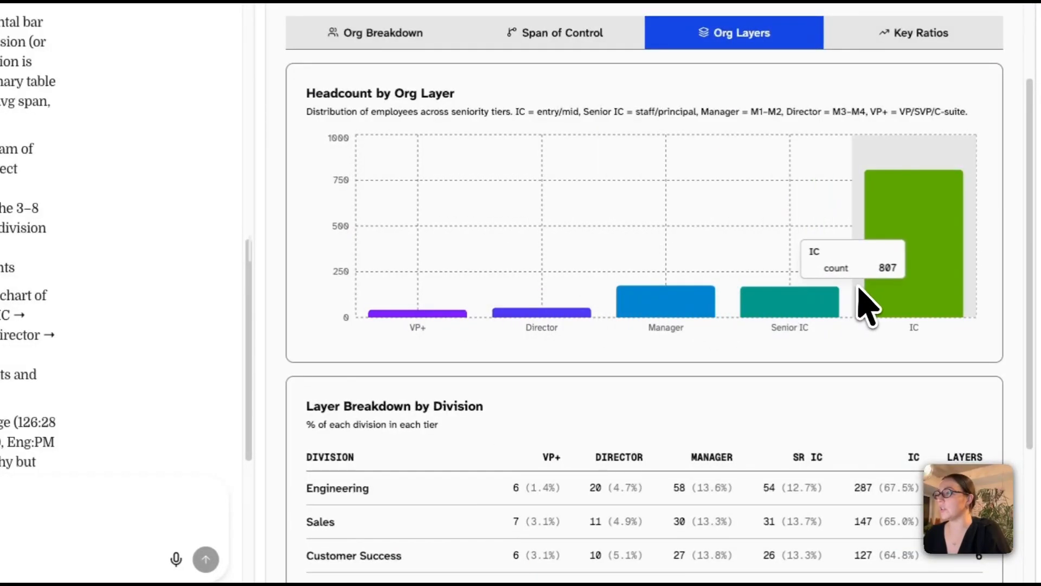
scroll(864, 302, down, 4)
scroll(741, 344, up, 9)
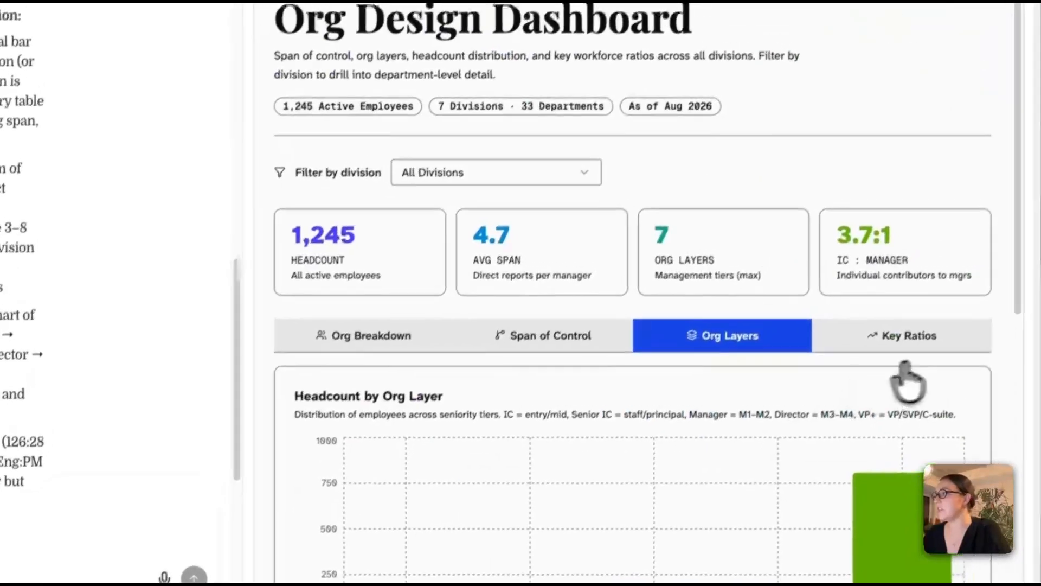
- Review the Key Ratios view, including AE:SDR at 4.5:1 and Engineers:PM at 6.0:1
click(942, 324)
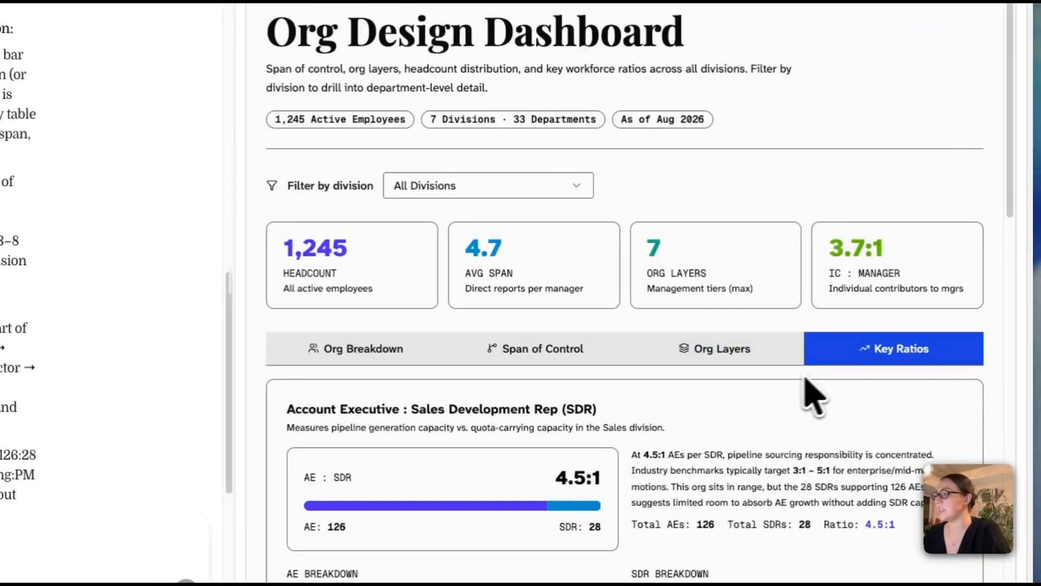
scroll(802, 399, down, 3)
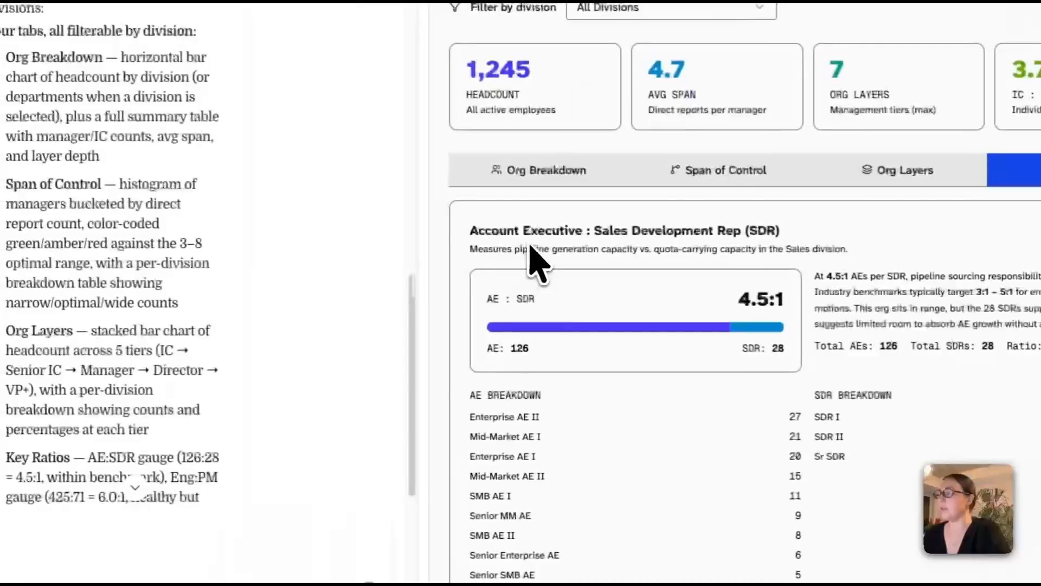
scroll(627, 297, down, 5)
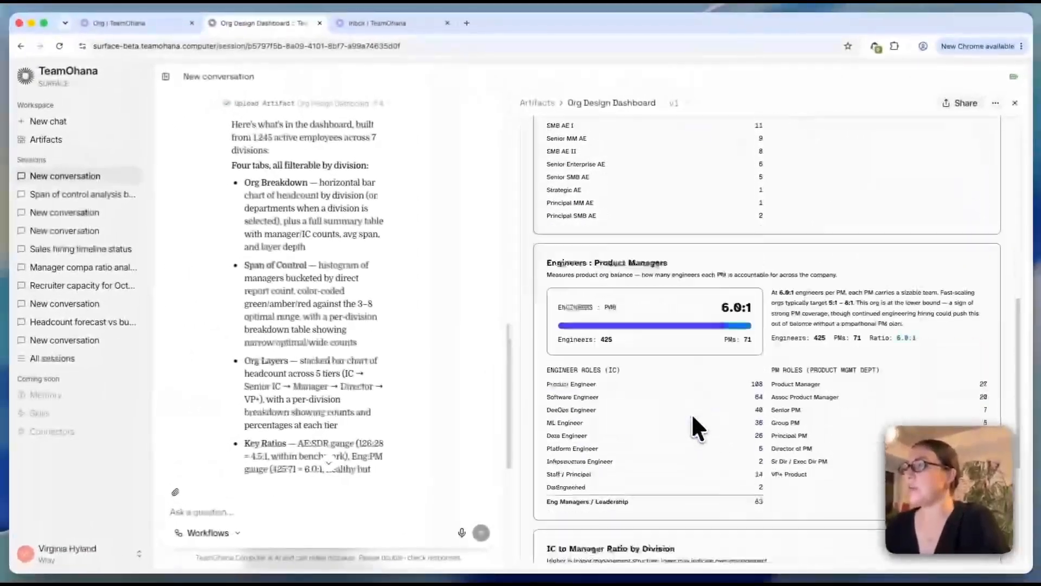
scroll(799, 429, down, 3)
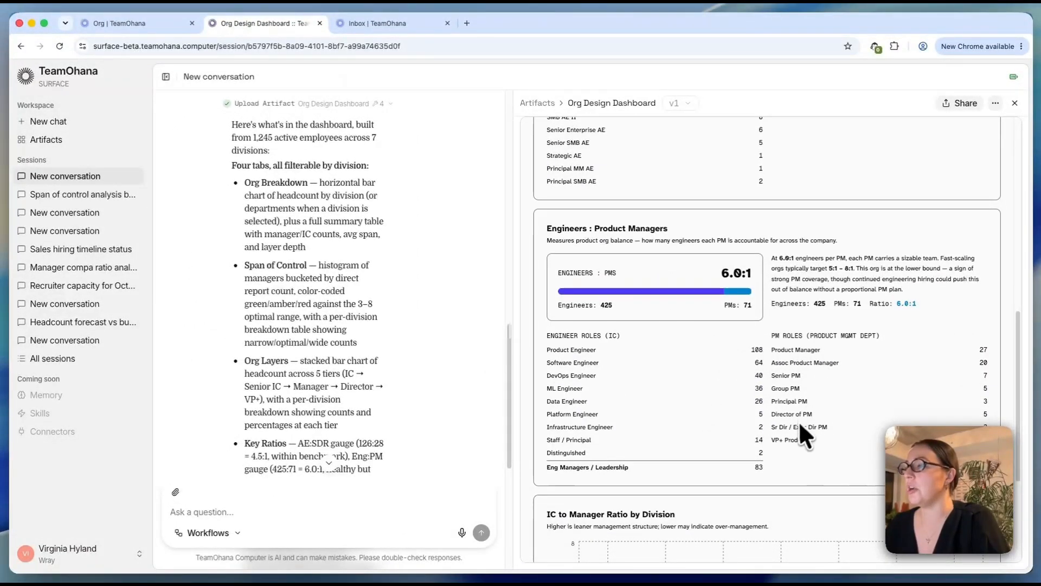
scroll(808, 380, up, 8)
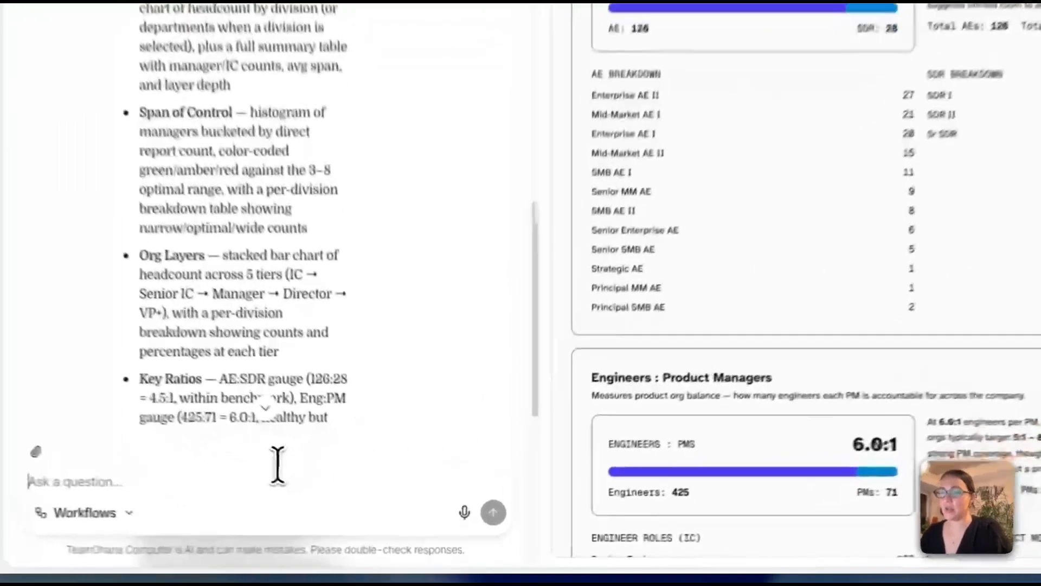
- Paste and send the follow-up request to add forecasted headcount to the Org Design Dashboard
click(338, 501)
text(Incorporate forecasted headcount to the analysis so I can understand not only where we currently are, but also where we are forecast to go)
click(490, 511)
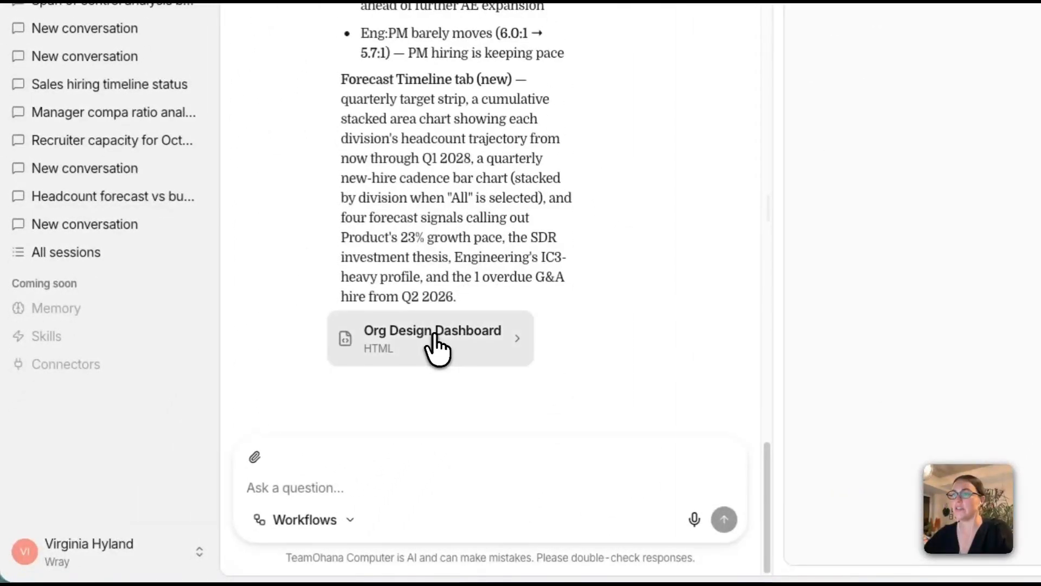
- Open the v3 Org Design Dashboard and review current versus forecast headcount in Org Breakdown
click(438, 340)
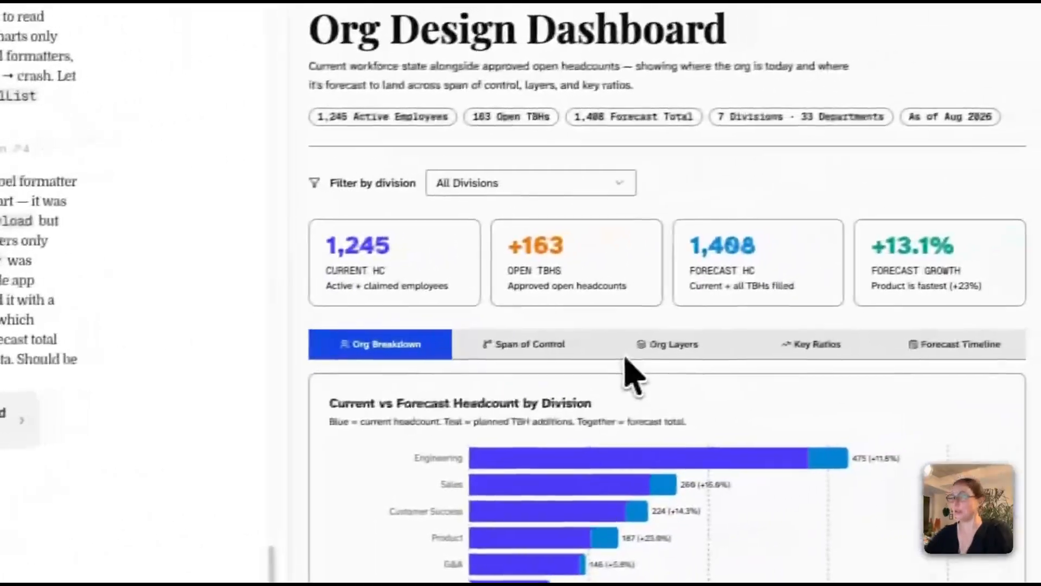
scroll(829, 482, down, 4)
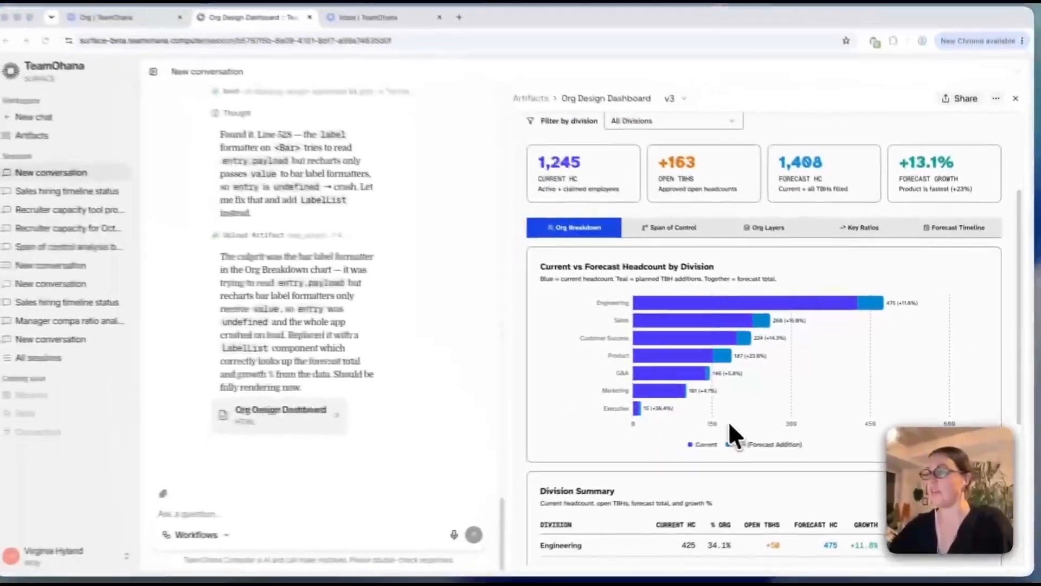
scroll(730, 429, down, 3)
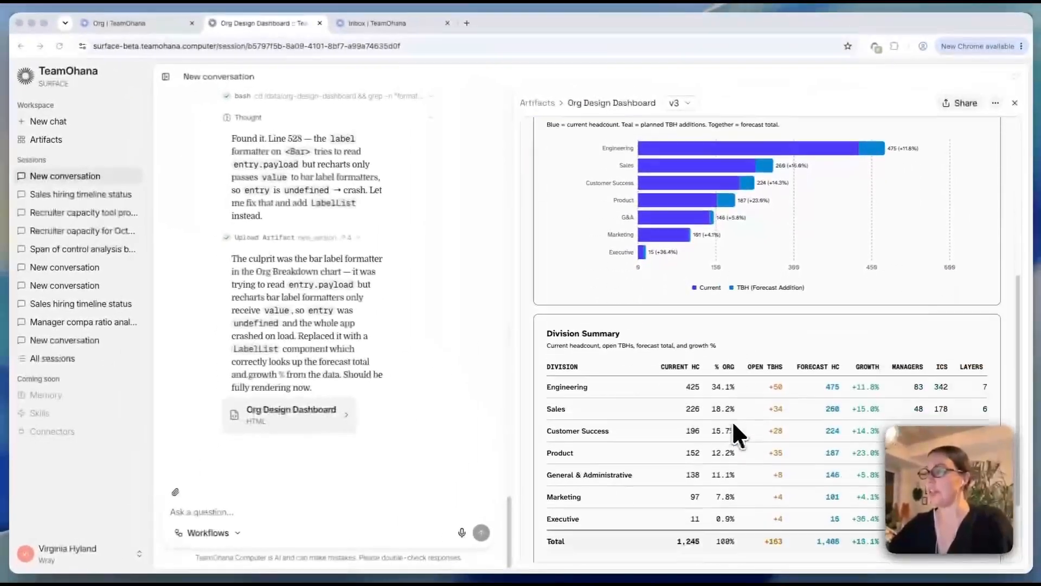
scroll(814, 391, up, 8)
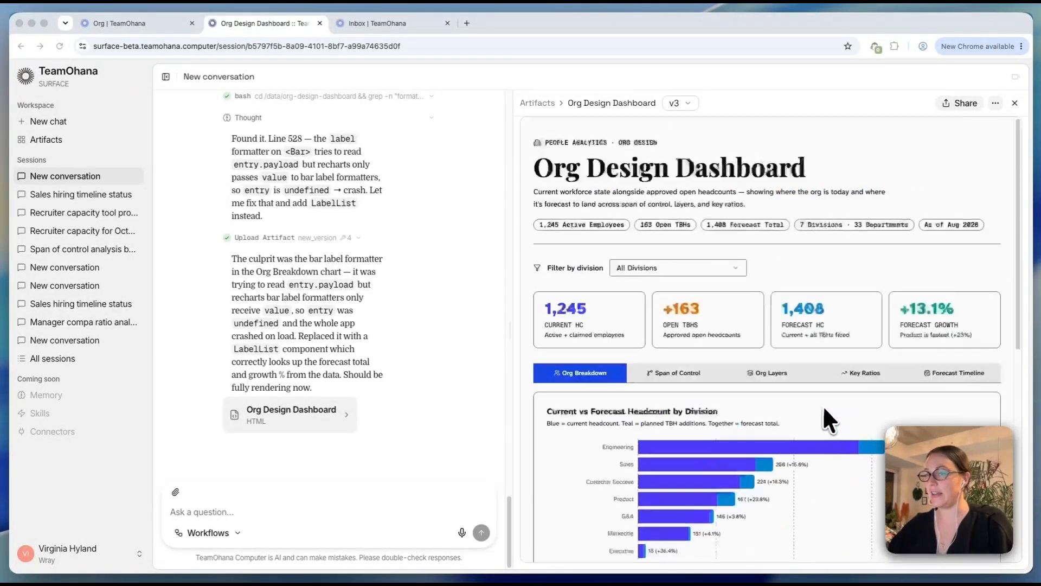
- Review the forecast impact on the Span of Control tab
click(695, 372)
scroll(756, 431, down, 1)
scroll(756, 431, down, 6)
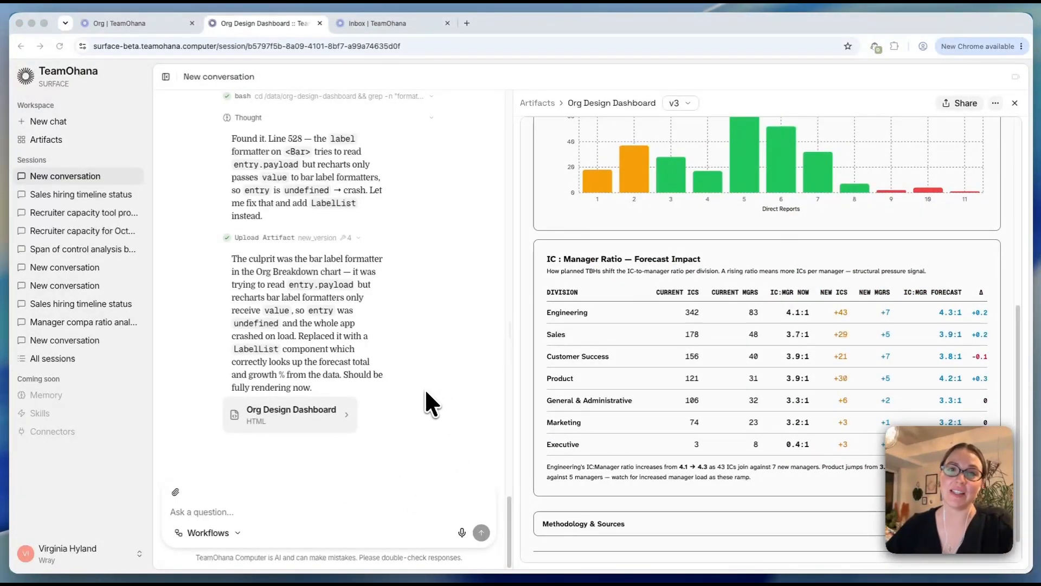
scroll(730, 375, up, 6)
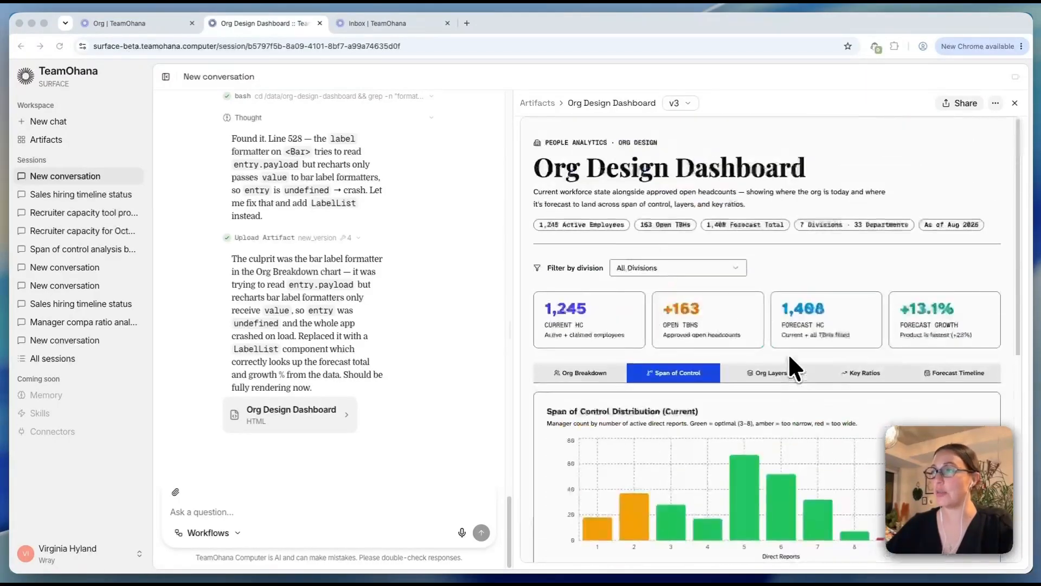